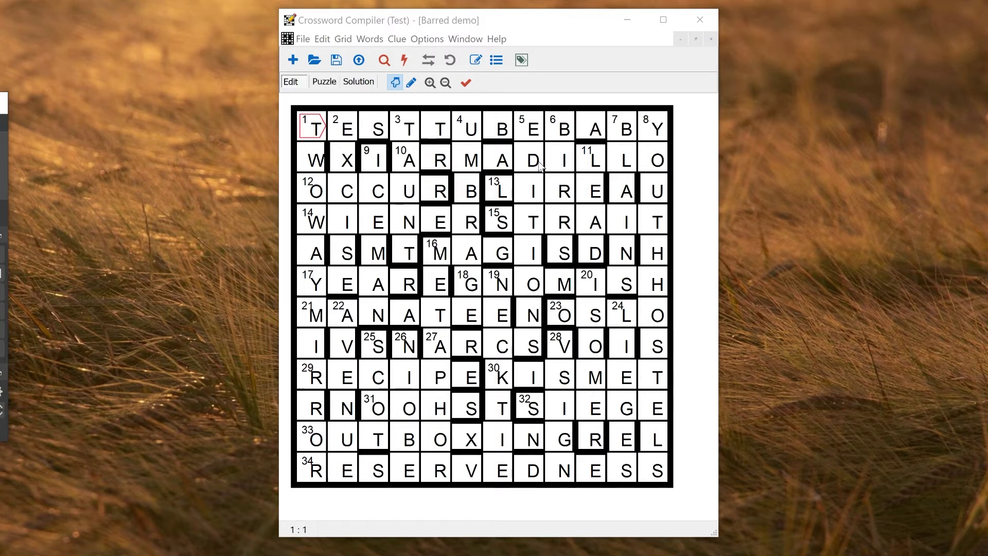
Try bars around the I in row 2, then remove them all again
{"action": "left_click", "coordinate": [548, 157]}
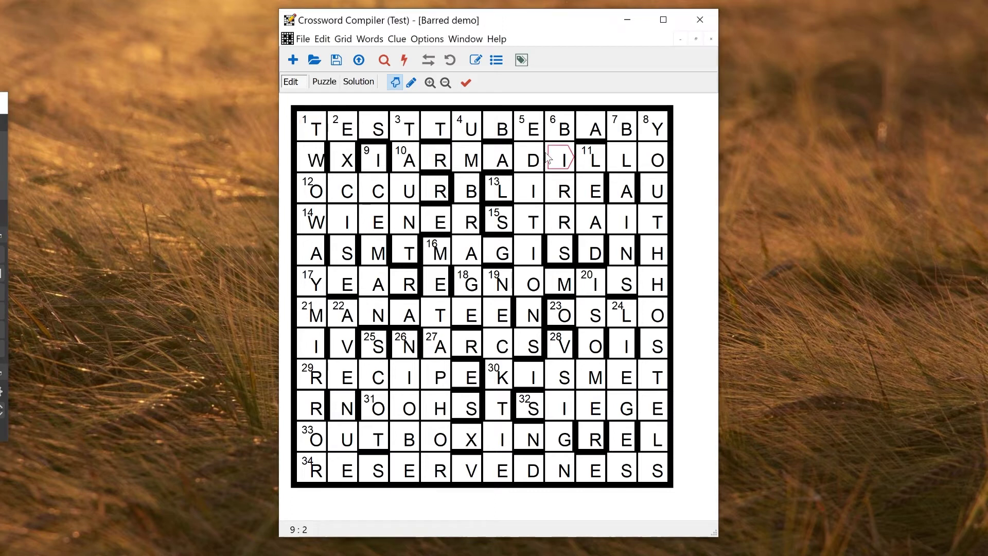
{"action": "left_click", "coordinate": [548, 157]}
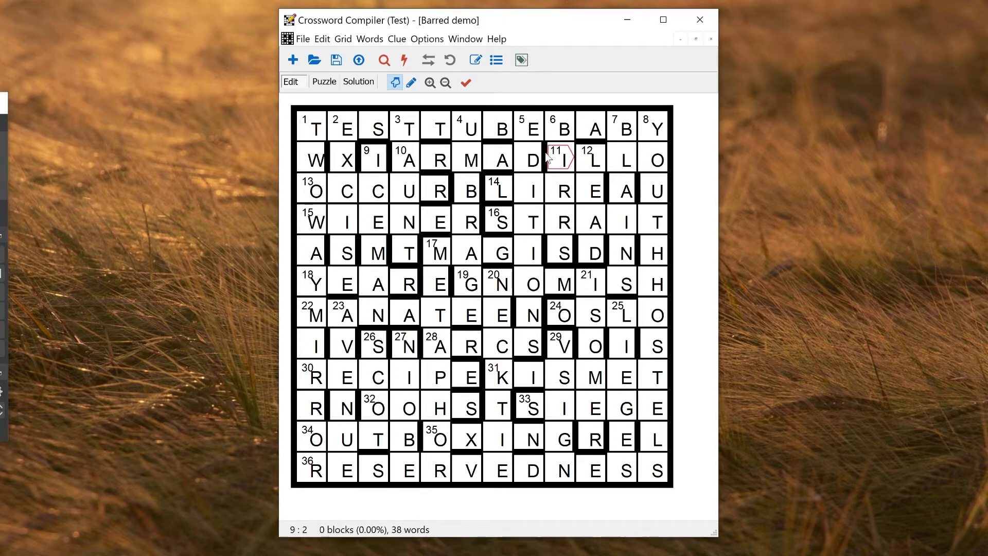
{"action": "left_click", "coordinate": [547, 157]}
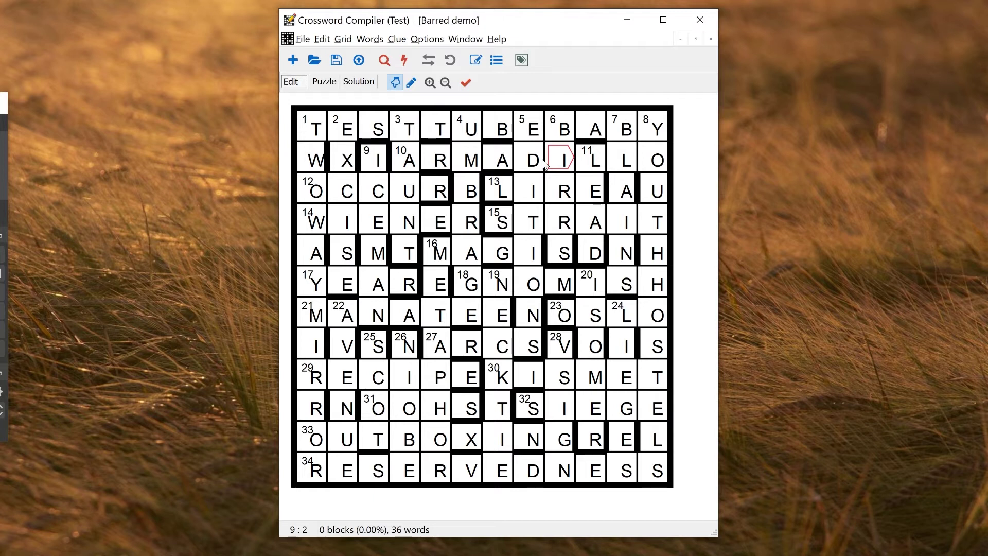
{"action": "left_click", "coordinate": [544, 162]}
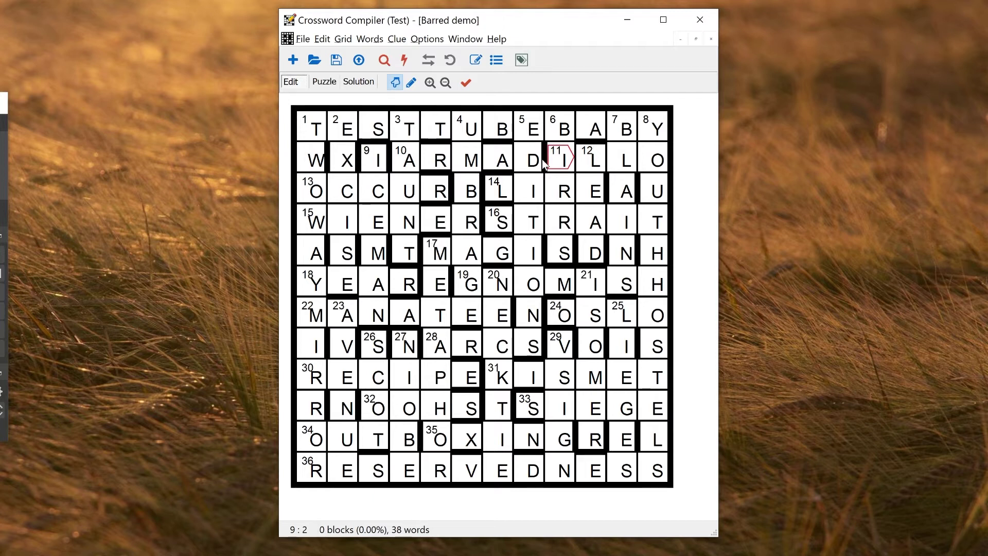
{"action": "left_click", "coordinate": [542, 159]}
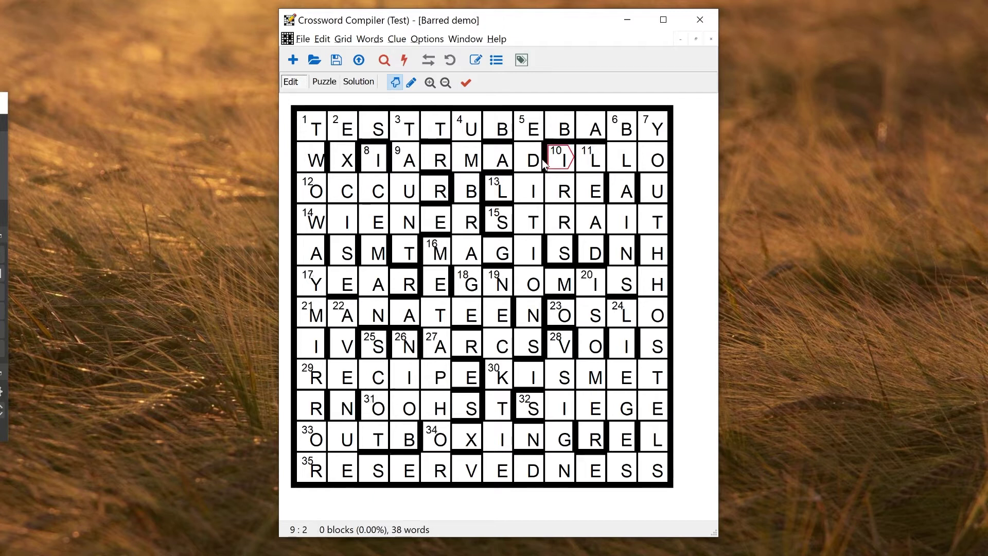
{"action": "left_click", "coordinate": [542, 159]}
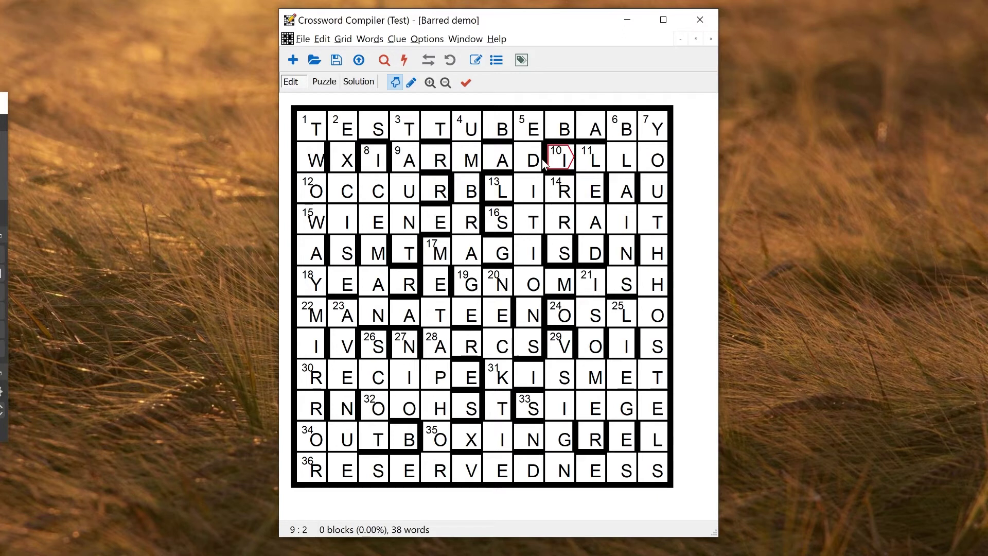
{"action": "left_click", "coordinate": [542, 159]}
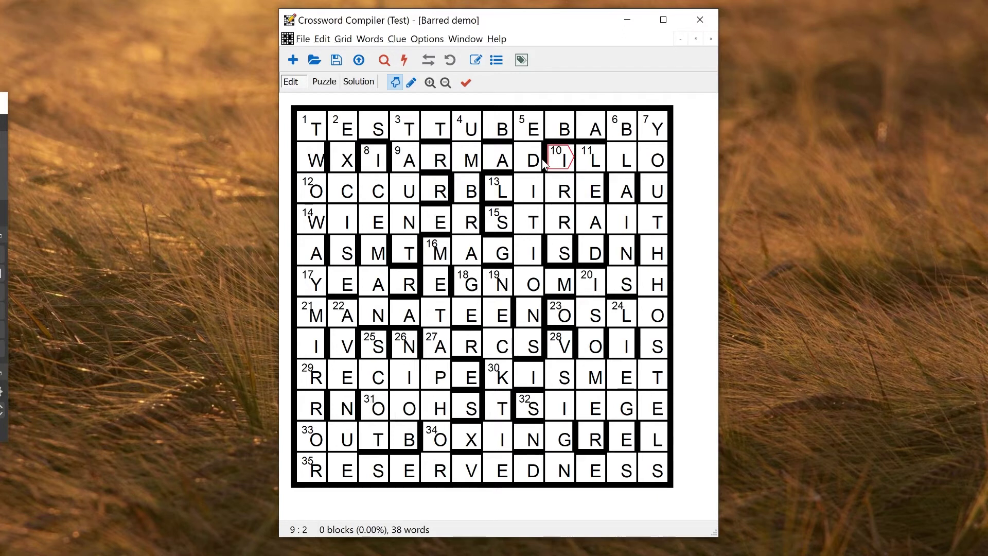
{"action": "left_click", "coordinate": [542, 159], "text": "alt"}
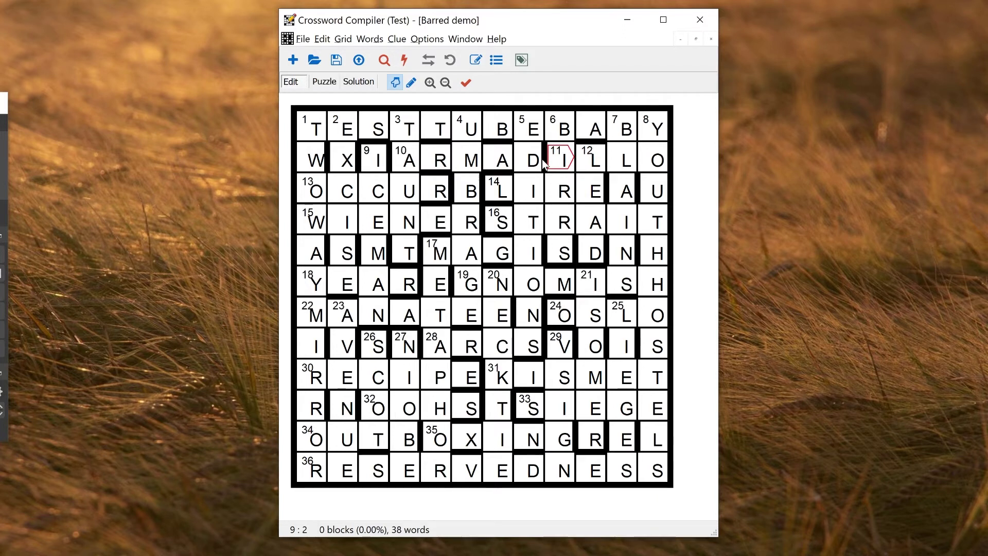
{"action": "left_click", "coordinate": [542, 159]}
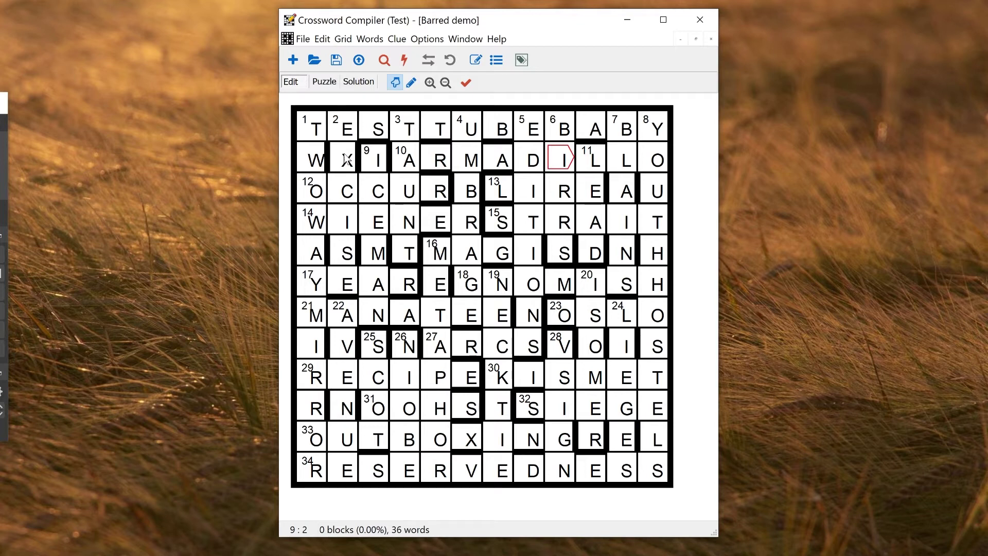
Switch to the Untitled4 grid and add a bar below the square right of 15
{"action": "left_click", "coordinate": [453, 38]}
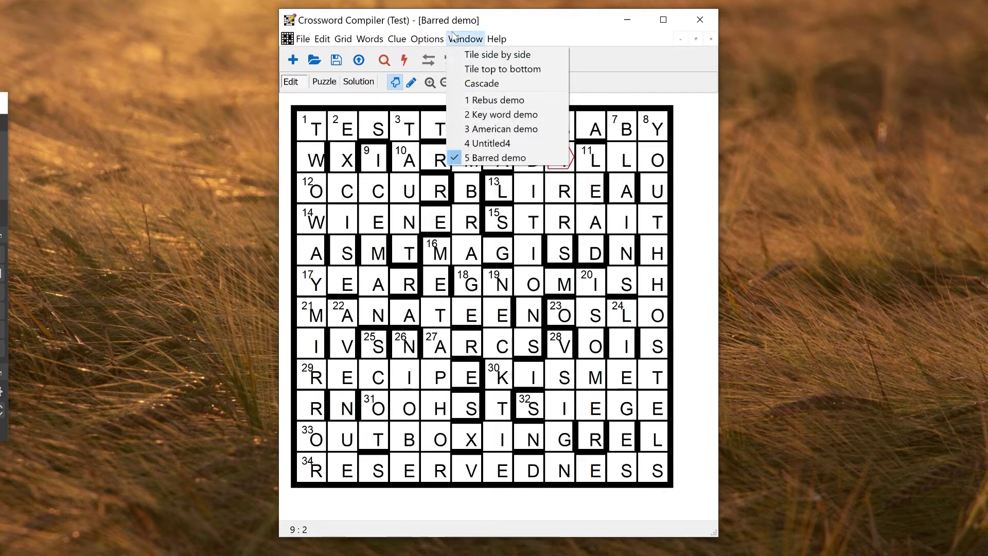
{"action": "left_click", "coordinate": [492, 148]}
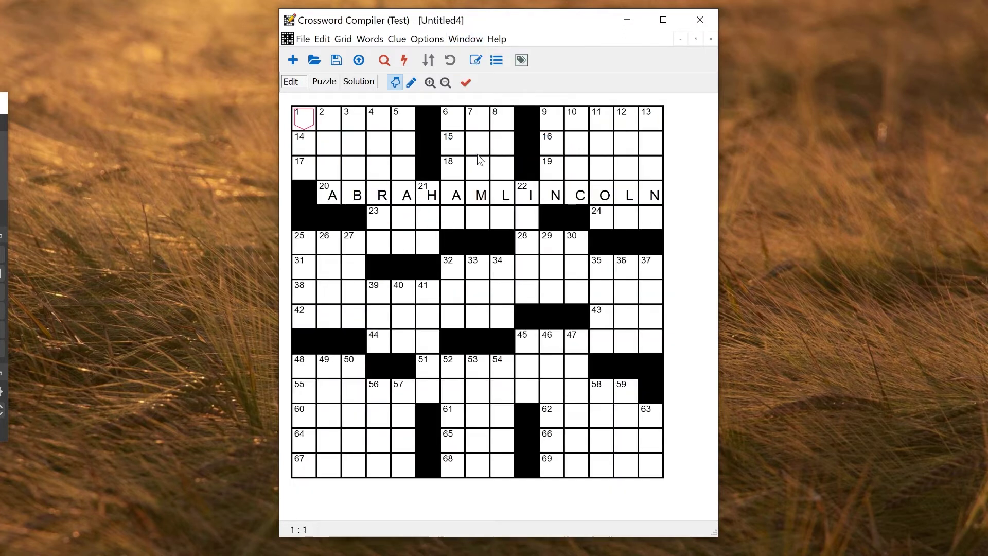
{"action": "left_click", "coordinate": [488, 156]}
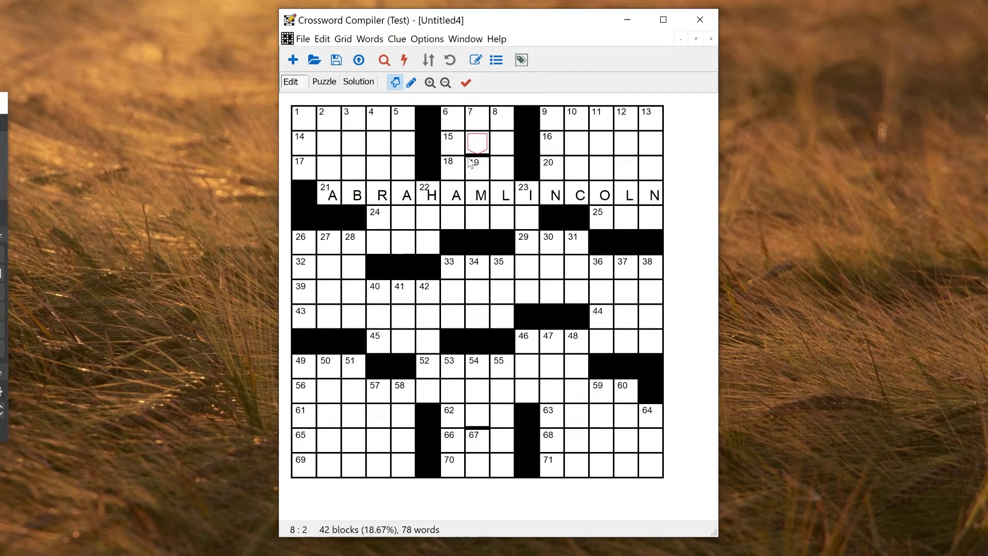
{"action": "left_click", "coordinate": [345, 40]}
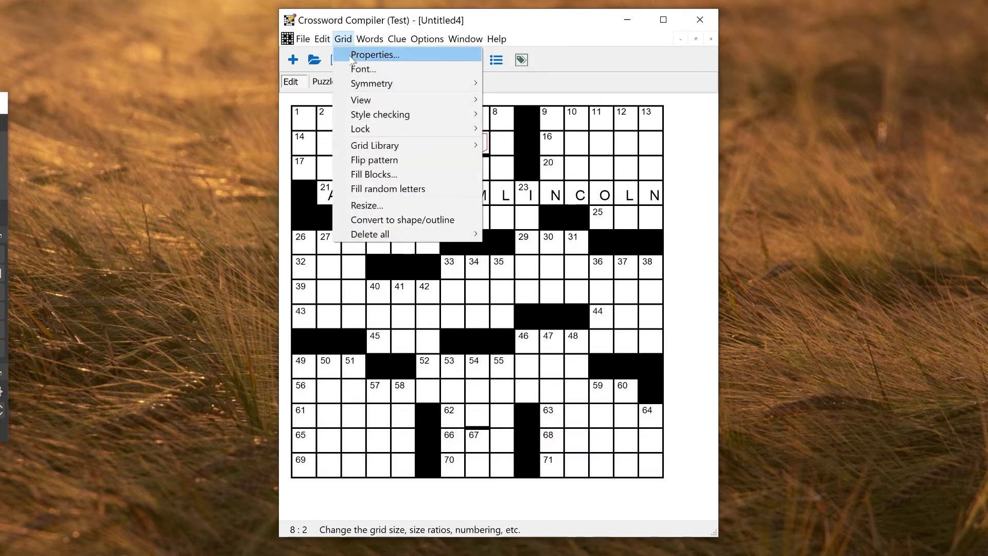
Untick Allow Bars on the Advanced tab of Grid Properties so double-clicks stop placing bars
{"action": "left_click", "coordinate": [353, 55]}
{"action": "left_click", "coordinate": [262, 147]}
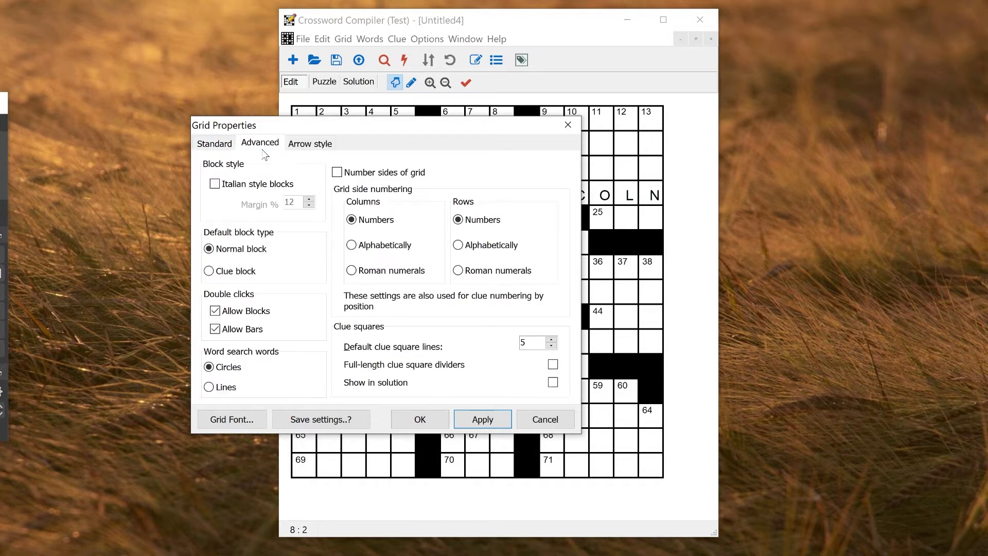
{"action": "left_click", "coordinate": [215, 330]}
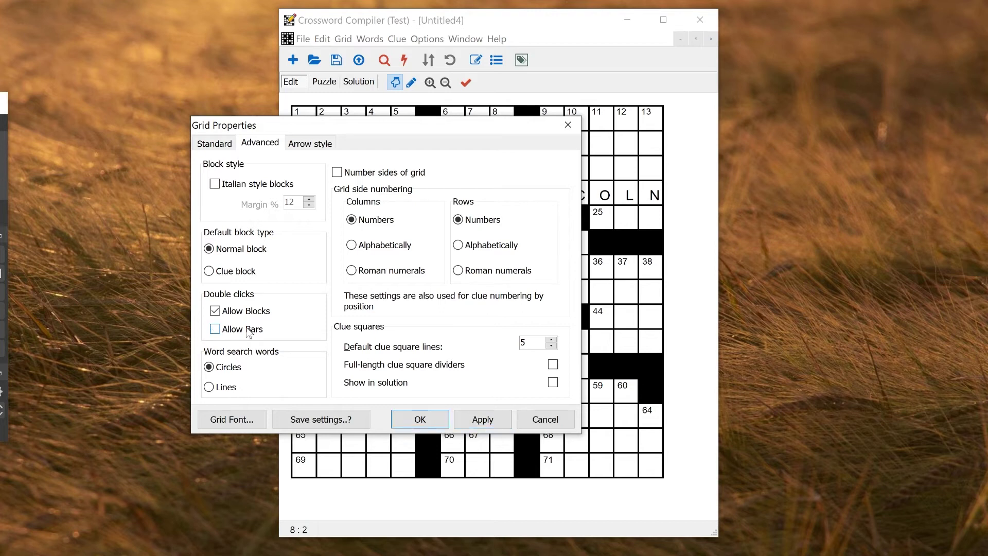
{"action": "left_click", "coordinate": [431, 423]}
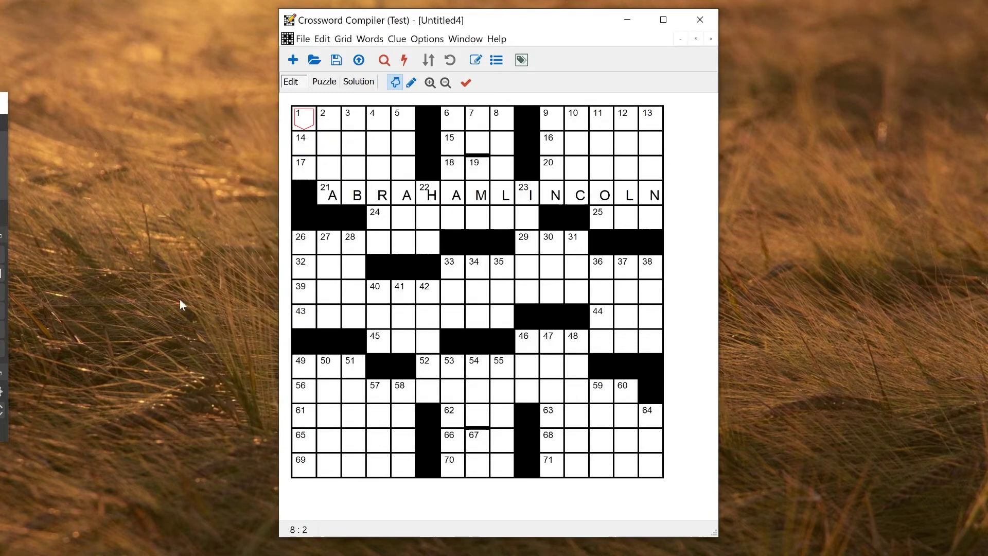
Test-place blocks near the square right of 15, then remove the test block
{"action": "left_click", "coordinate": [493, 146]}
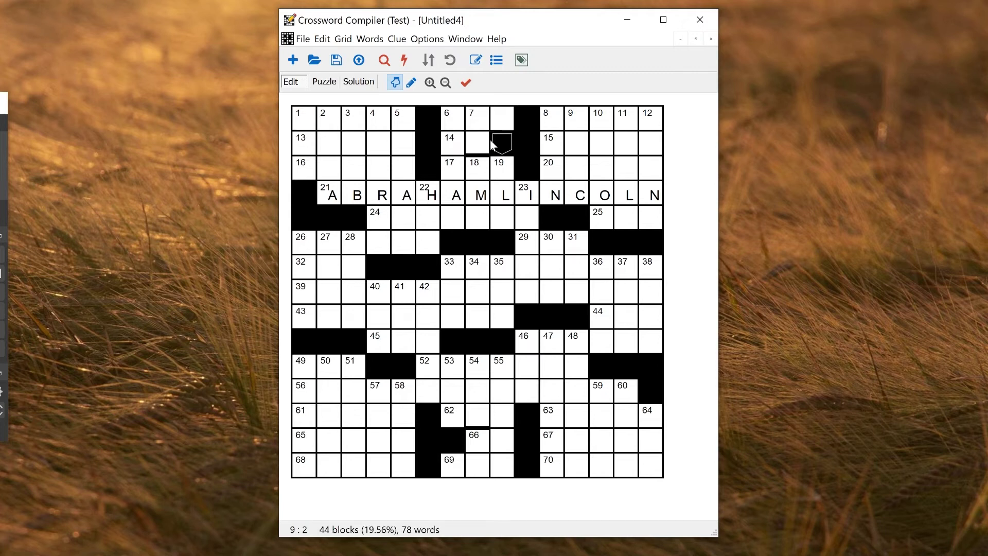
{"action": "left_click", "coordinate": [492, 141]}
{"action": "left_click", "coordinate": [487, 141]}
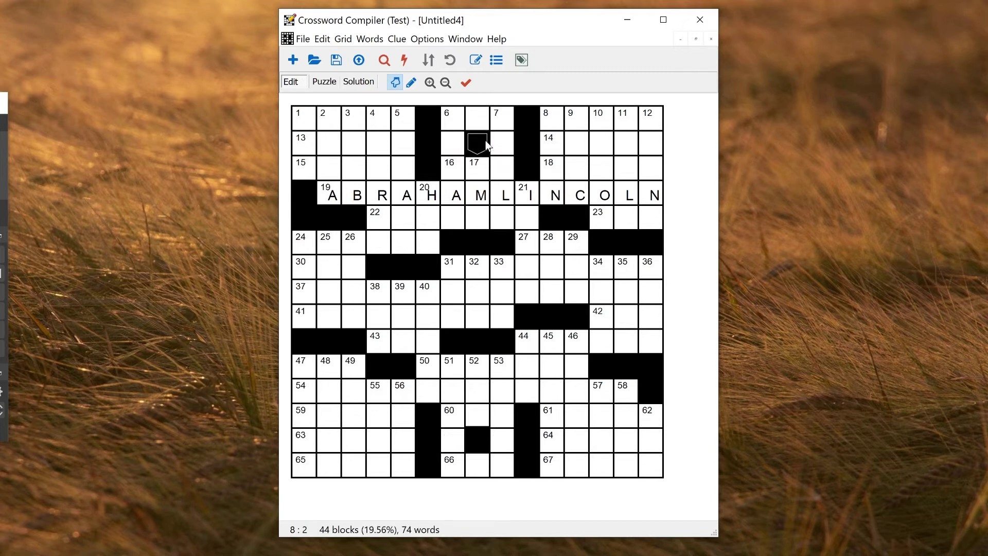
{"action": "left_click", "coordinate": [488, 145]}
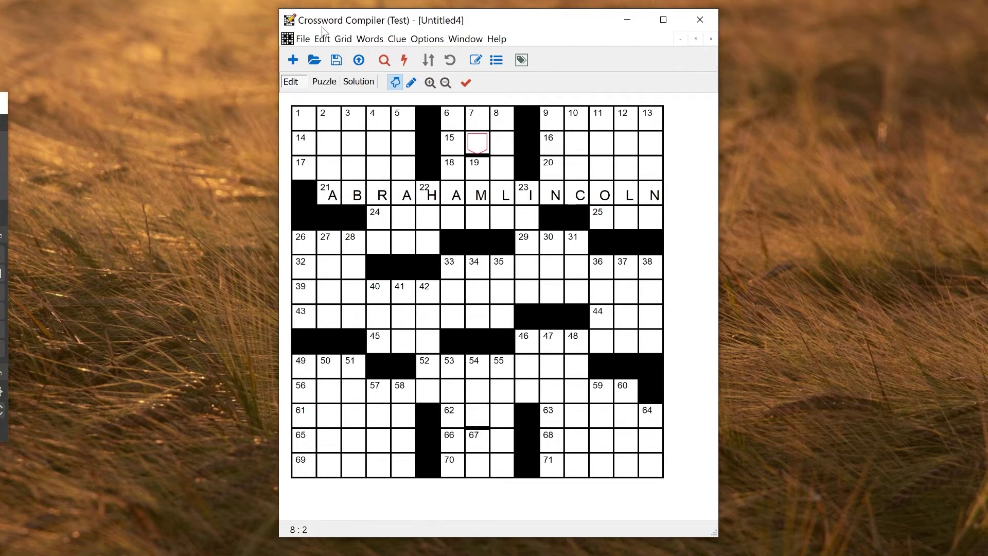
Delete every bar in Untitled4 via Grid > Delete all > Bars
{"action": "left_click", "coordinate": [343, 39]}
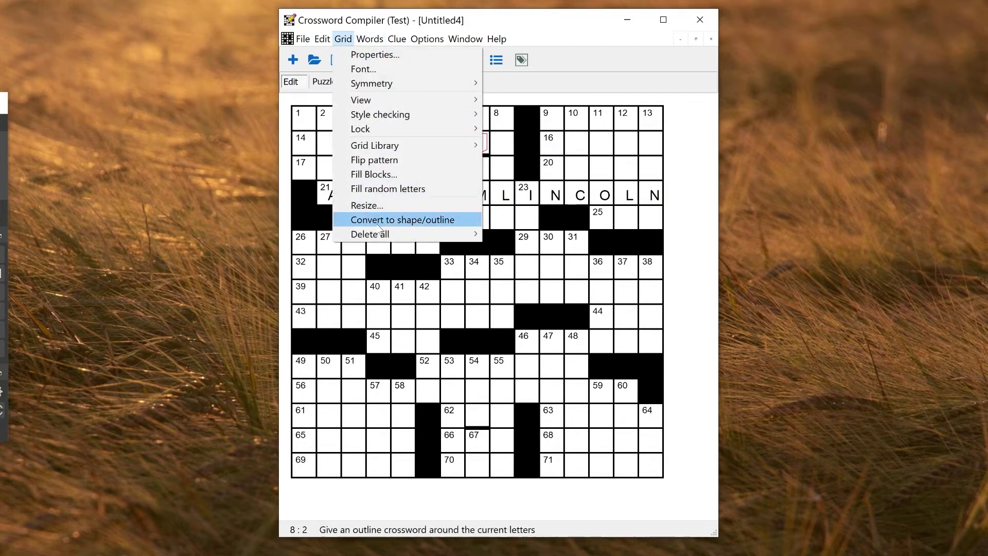
{"action": "left_click", "coordinate": [335, 45]}
{"action": "left_click", "coordinate": [337, 41]}
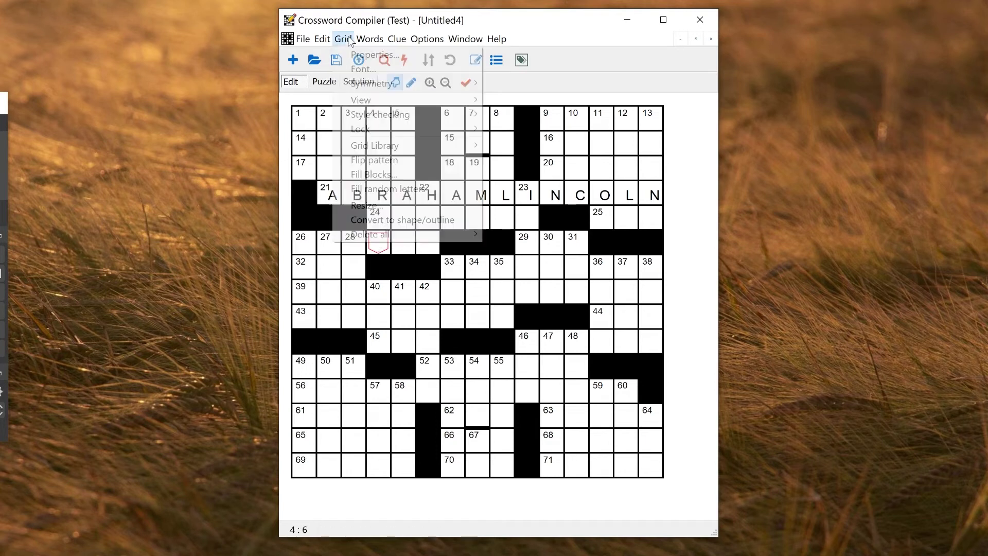
{"action": "mouse_move", "coordinate": [409, 243]}
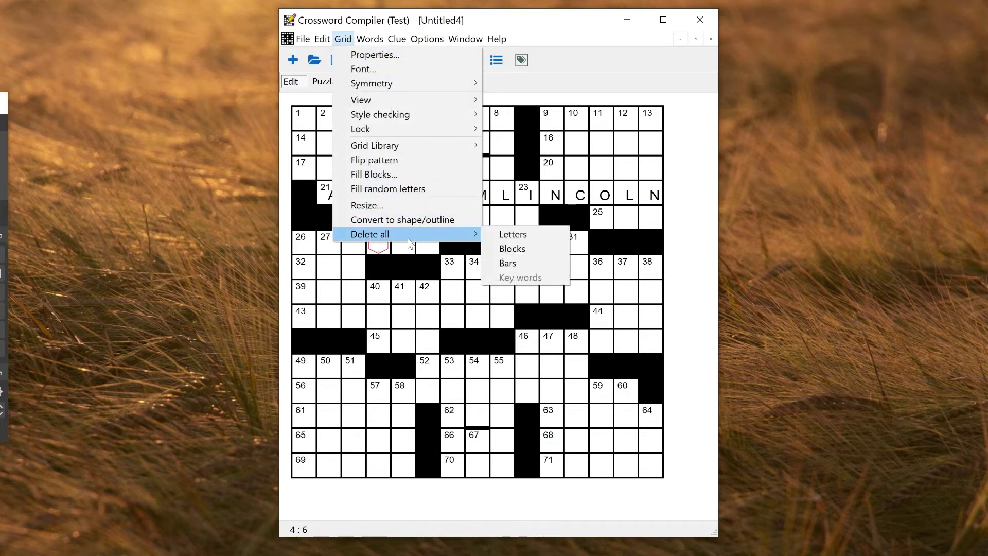
{"action": "left_click", "coordinate": [543, 265]}
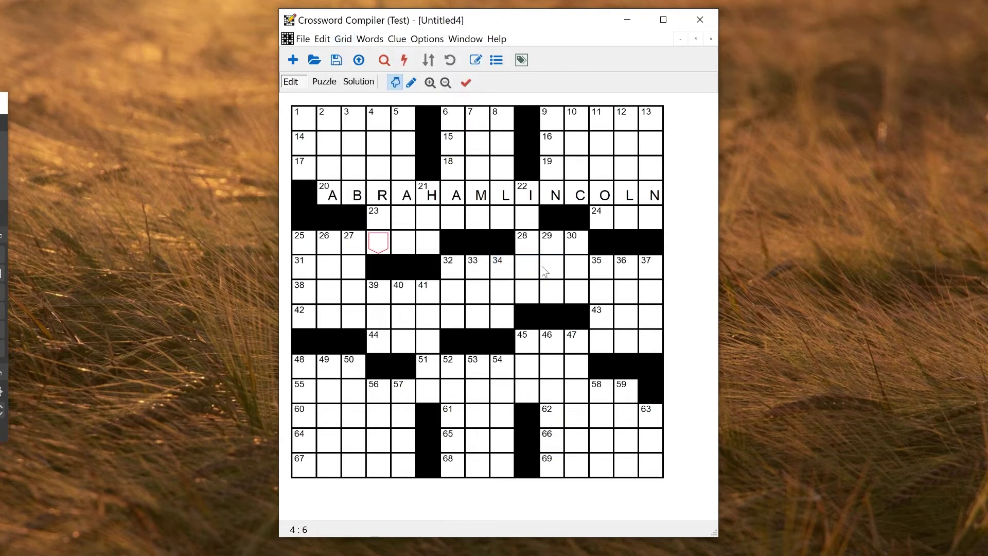
{"action": "left_click", "coordinate": [343, 39]}
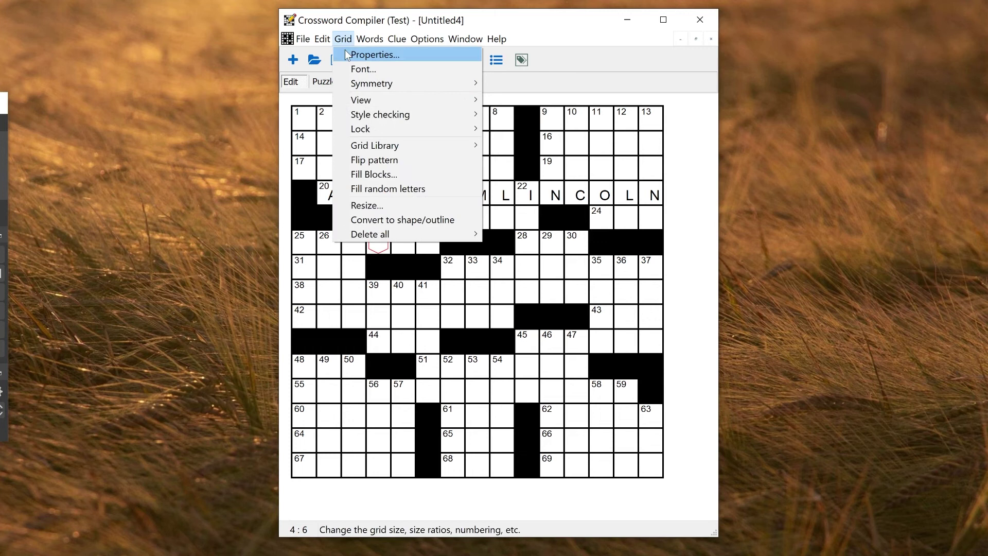
Re-tick Allow Bars under Double clicks in Grid Properties and confirm
{"action": "left_click", "coordinate": [348, 54]}
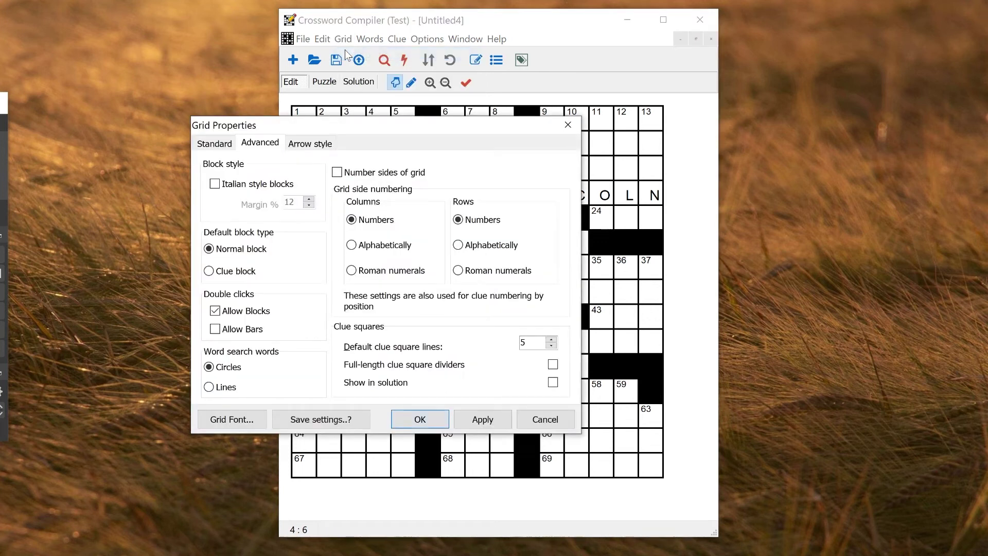
{"action": "left_click", "coordinate": [215, 332]}
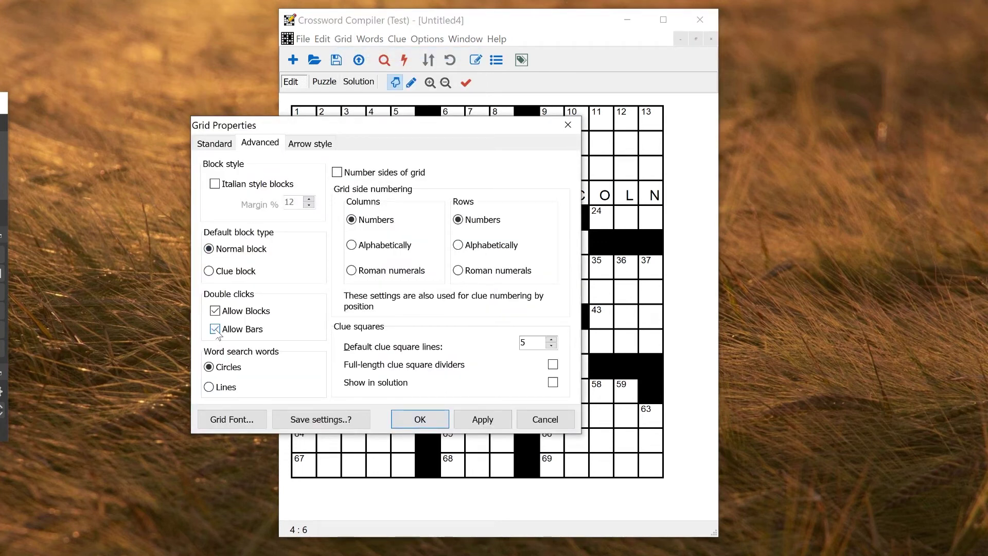
{"action": "left_click", "coordinate": [430, 425]}
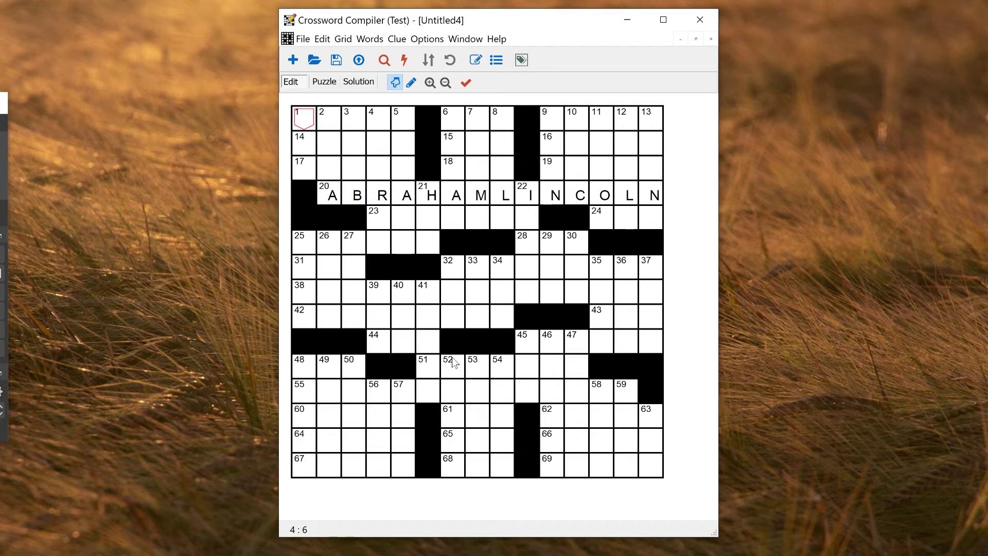
Select the row 2, column 12 cell and run AutoFill on the top-right corner
{"action": "left_click", "coordinate": [577, 144]}
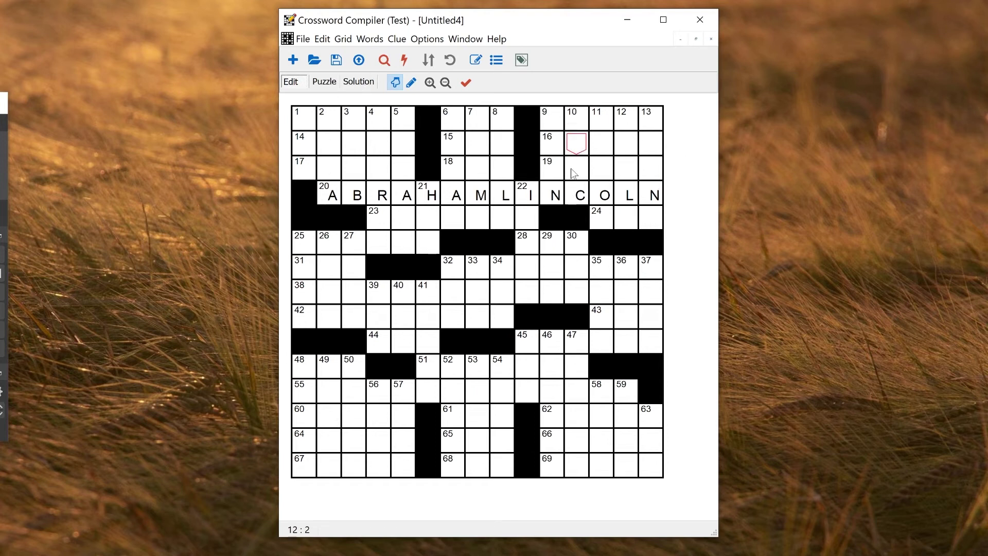
{"action": "left_click", "coordinate": [404, 59]}
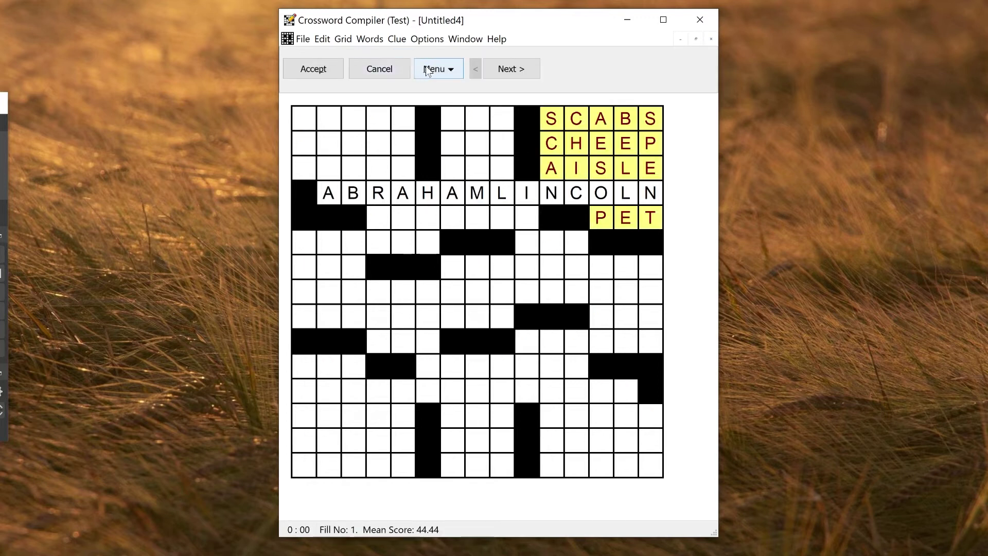
Cycle through fills, refill from the beginning, and accept MELBA, OPIUM, RIDGE and SET
{"action": "left_click", "coordinate": [505, 74]}
{"action": "left_click", "coordinate": [447, 72]}
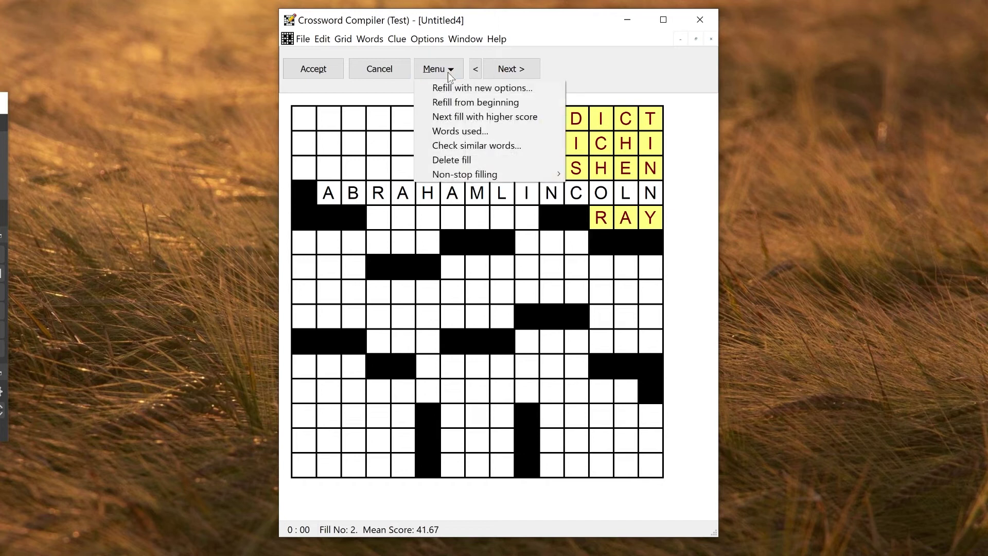
{"action": "left_click", "coordinate": [449, 102]}
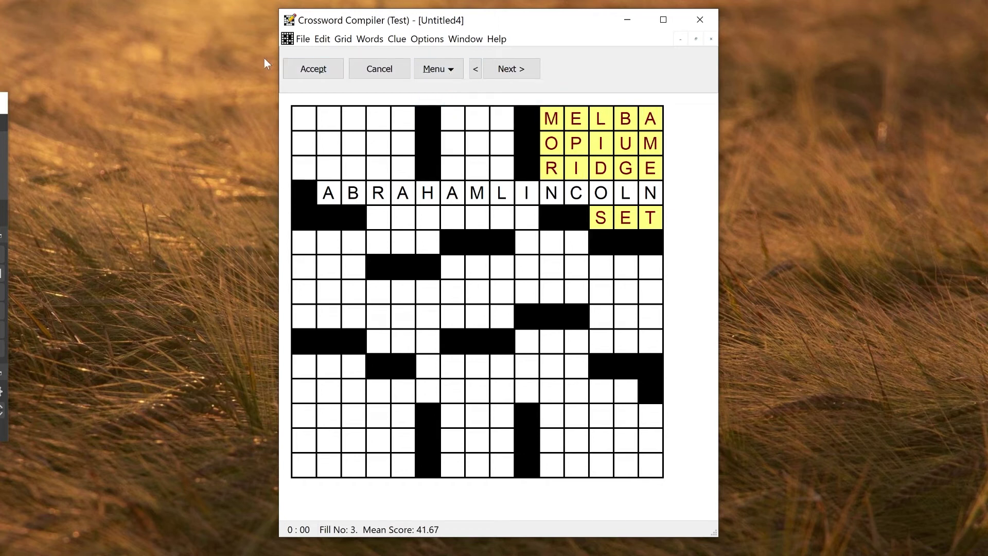
{"action": "left_click", "coordinate": [314, 70]}
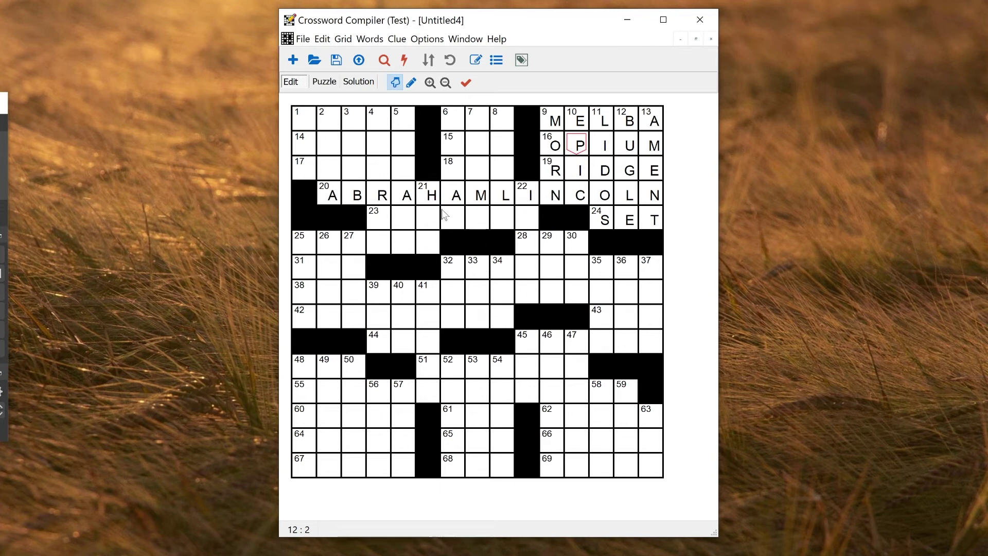
Select a cell in the empty top-left corner
{"action": "left_click", "coordinate": [374, 145]}
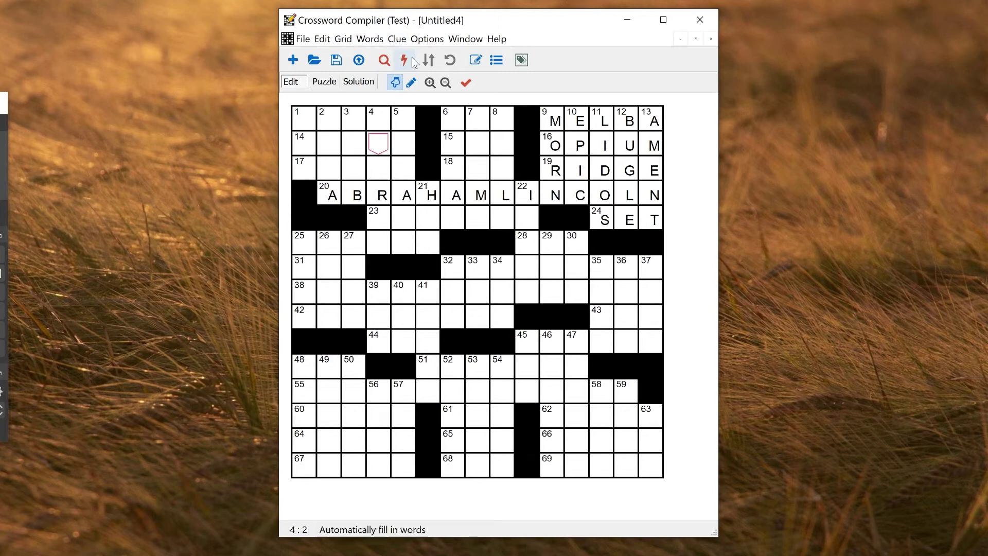
Run AutoFill on the rest of the grid, then cancel its result
{"action": "left_click", "coordinate": [404, 61]}
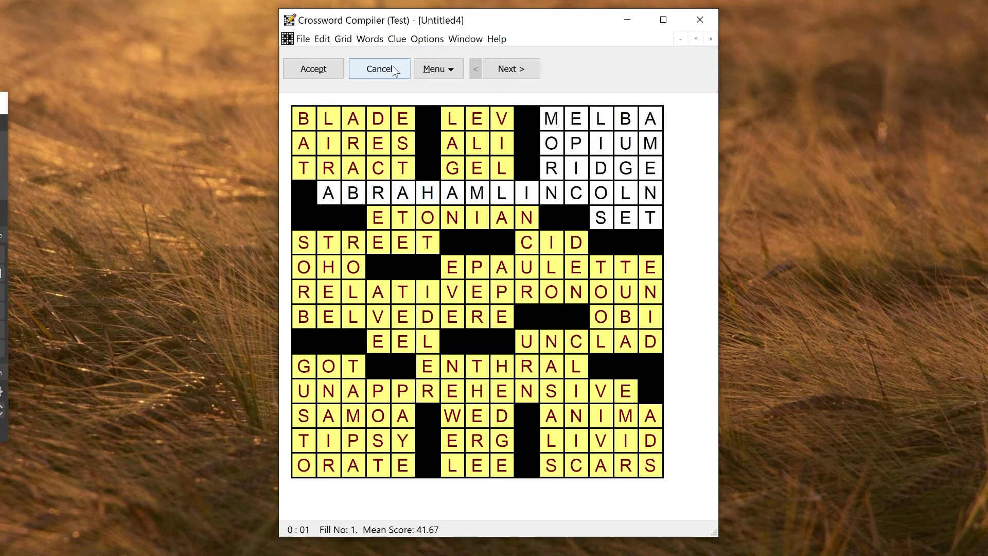
{"action": "left_click", "coordinate": [397, 70]}
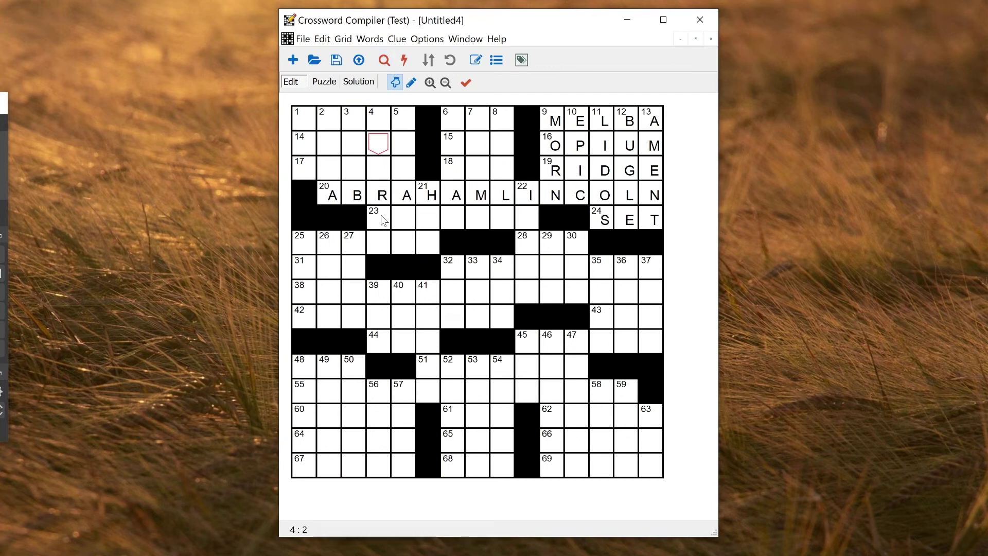
Bar off beneath the R and A of ABRAHAM, then autofill the isolated top-left corner
{"action": "left_click", "coordinate": [402, 217]}
{"action": "left_click", "coordinate": [384, 206]}
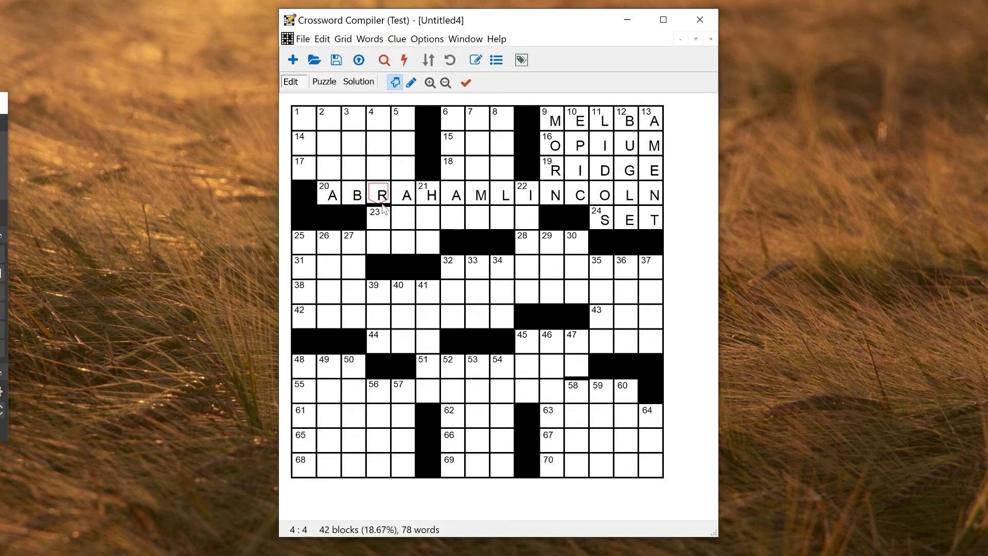
{"action": "left_click", "coordinate": [411, 206]}
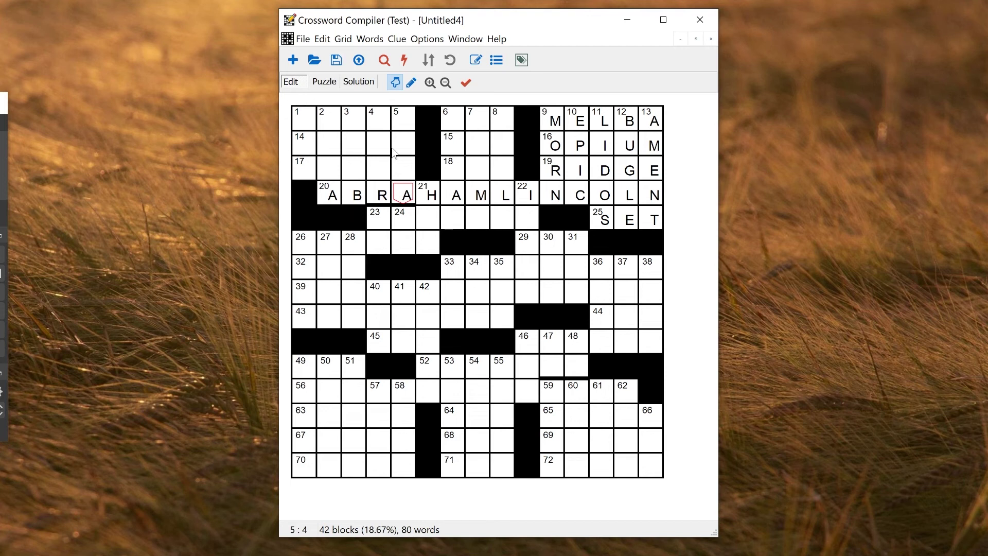
{"action": "left_click", "coordinate": [354, 147]}
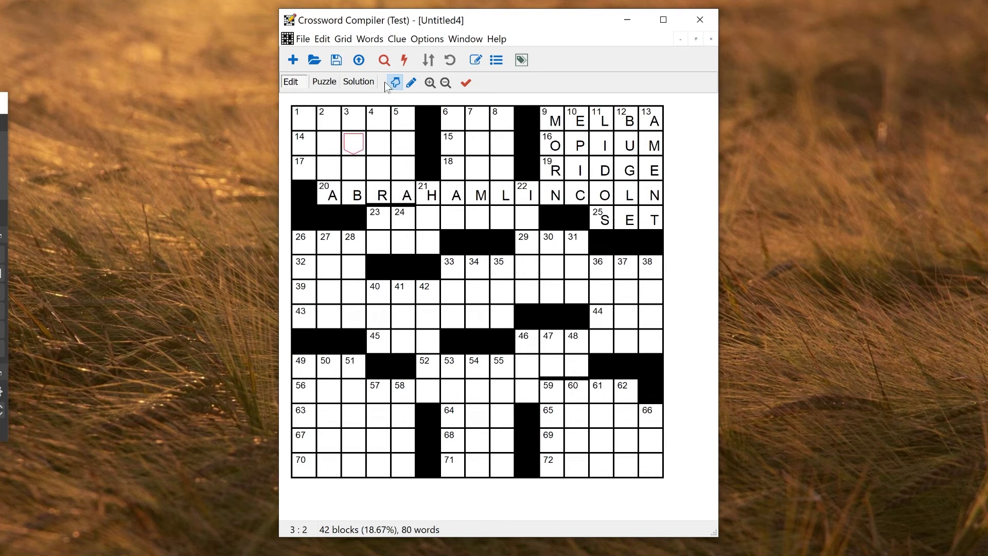
{"action": "left_click", "coordinate": [405, 60]}
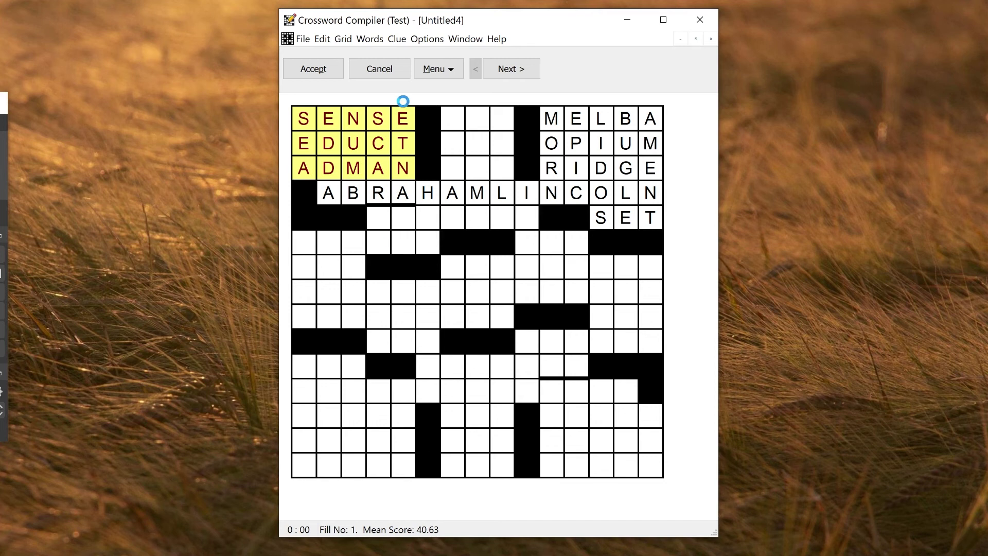
{"action": "left_click", "coordinate": [380, 69]}
{"action": "left_click", "coordinate": [403, 226]}
Remove the bars above the two row-5 cells below R and A
{"action": "left_click", "coordinate": [403, 226]}
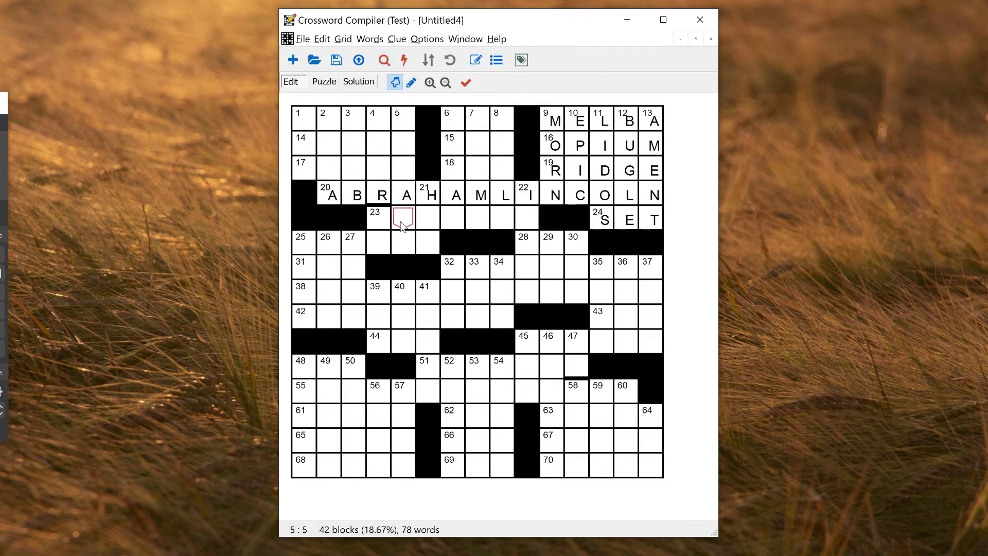
{"action": "key", "text": "Left"}
{"action": "key", "text": "ctrl+Up"}
{"action": "key", "text": "Right"}
{"action": "key", "text": "Right"}
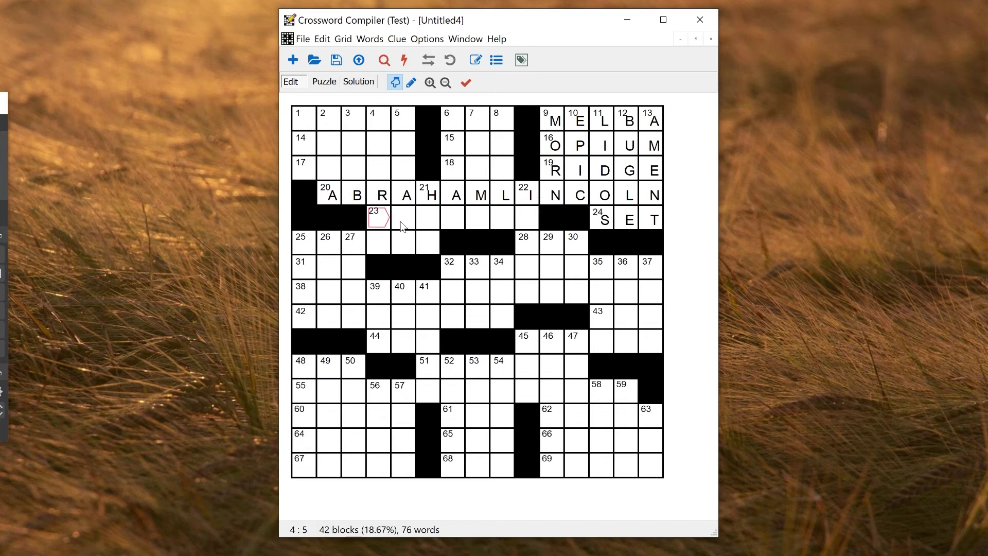
Add side bars around those cells in rows 5–6, then select cell 3:3 with Select squares
{"action": "key", "text": "ctrl+Right"}
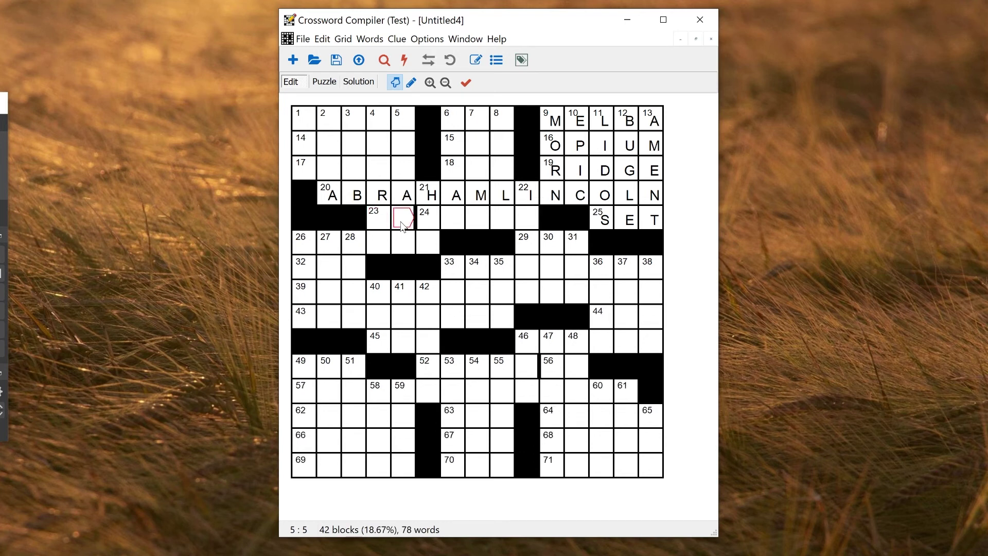
{"action": "key", "text": "Down"}
{"action": "key", "text": "Down"}
{"action": "key", "text": "ctrl+Right"}
{"action": "key", "text": "Left"}
{"action": "key", "text": "ctrl+Left"}
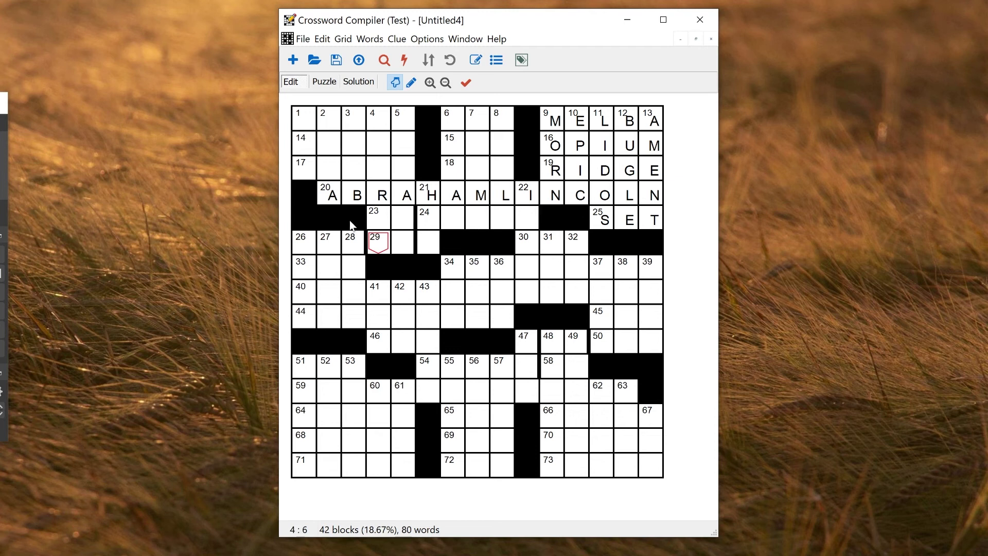
{"action": "left_click", "coordinate": [403, 216]}
{"action": "key", "text": "ctrl+Left"}
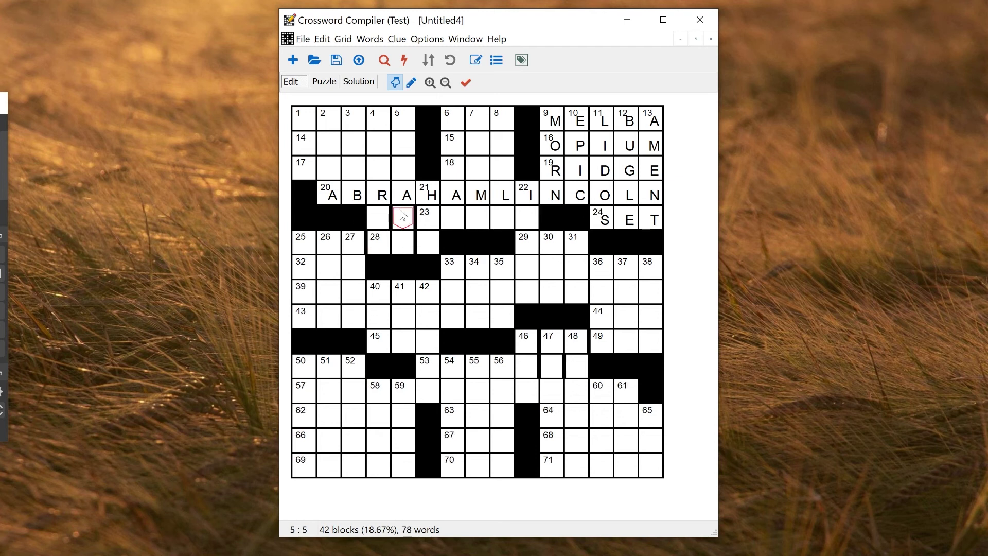
{"action": "key", "text": "Down"}
{"action": "key", "text": "ctrl+Left"}
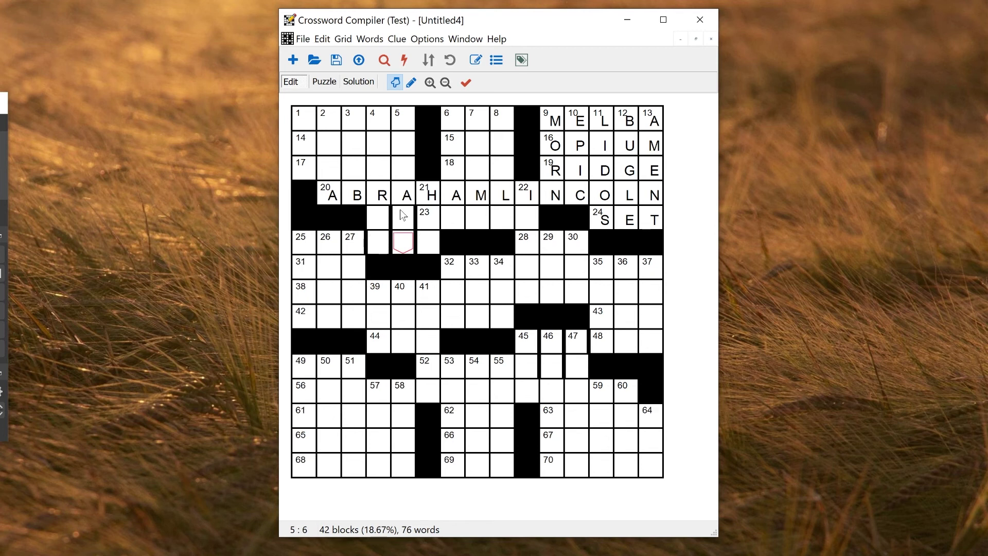
{"action": "left_click", "coordinate": [393, 84]}
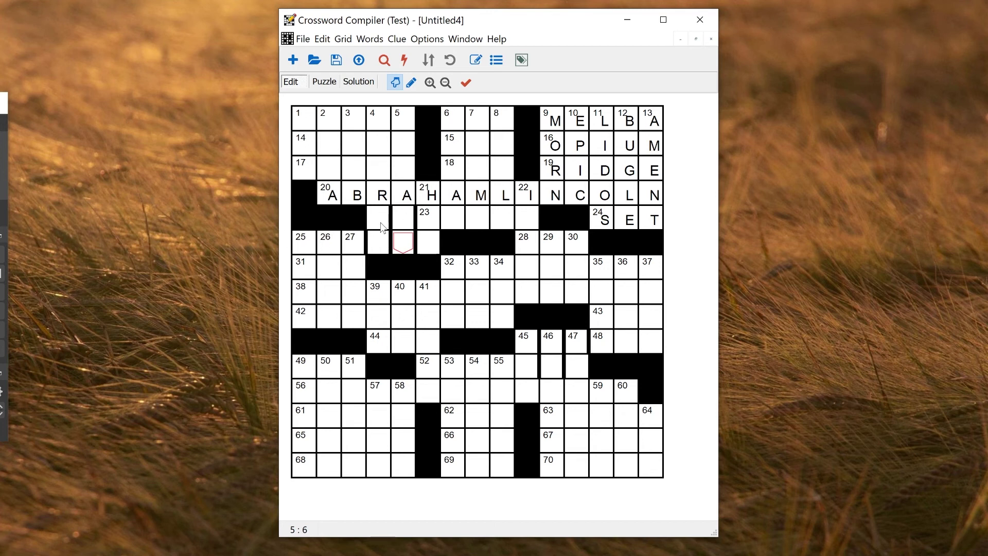
{"action": "left_click", "coordinate": [355, 167]}
{"action": "left_click", "coordinate": [408, 59]}
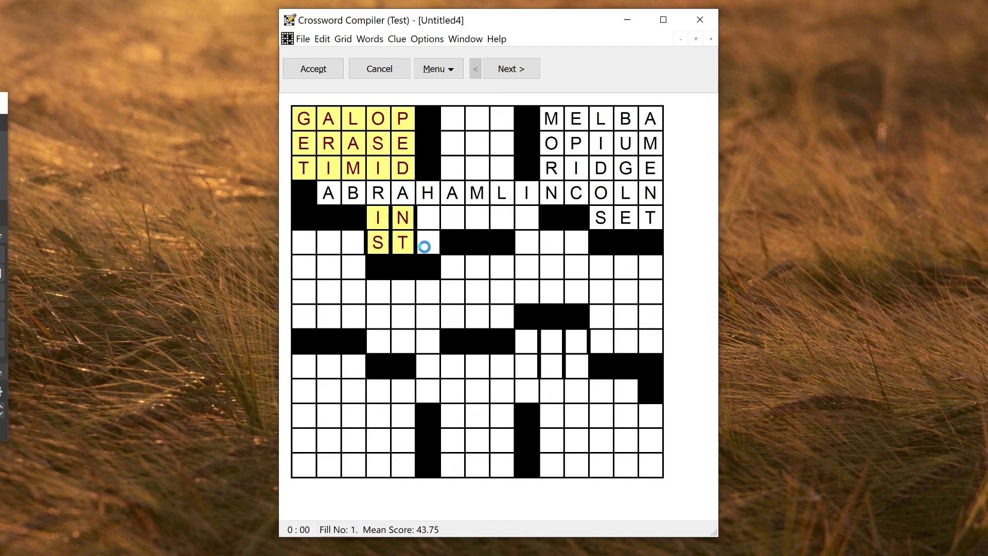
{"action": "left_click", "coordinate": [503, 73]}
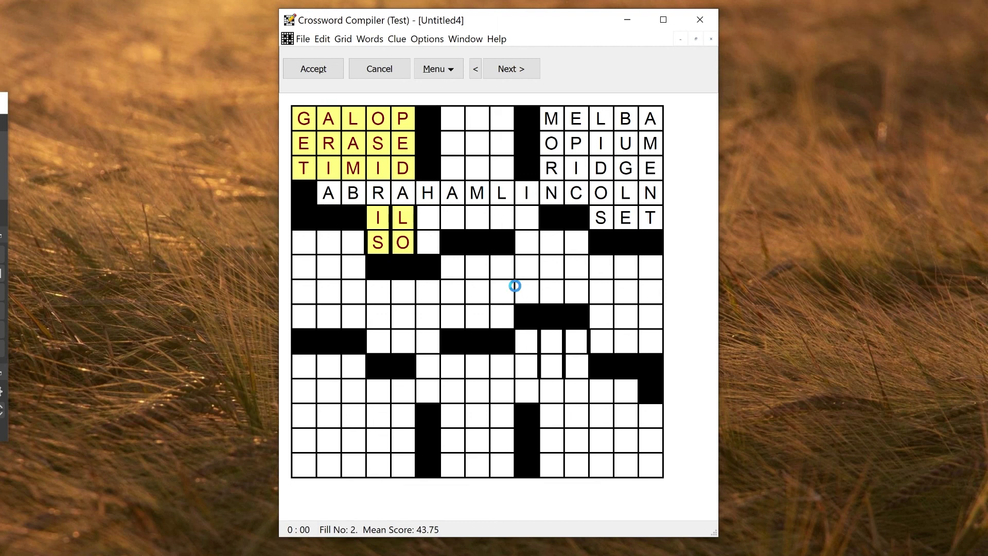
{"action": "left_click", "coordinate": [369, 70]}
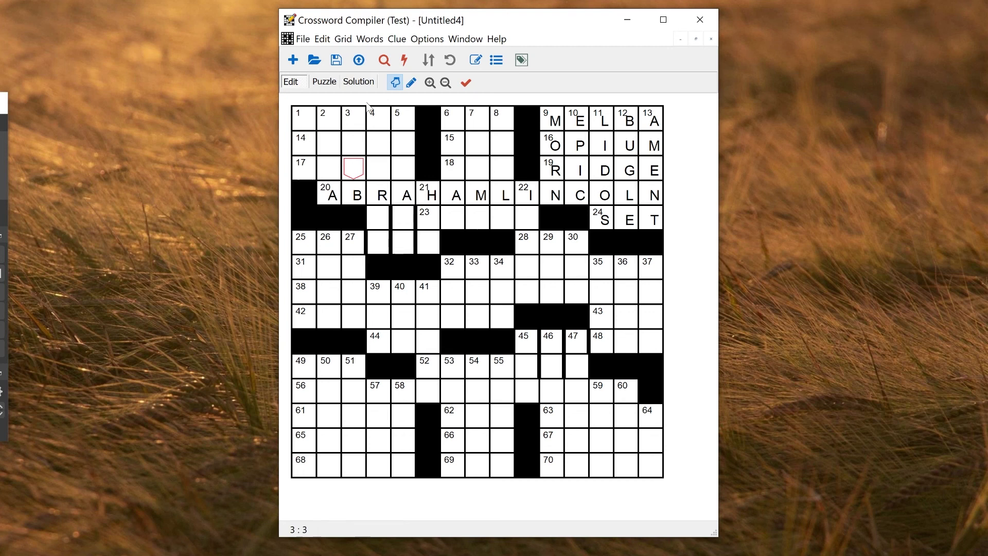
Delete all bars from the Untitled4 grid so numbering runs only to 69 again
{"action": "left_click", "coordinate": [344, 39]}
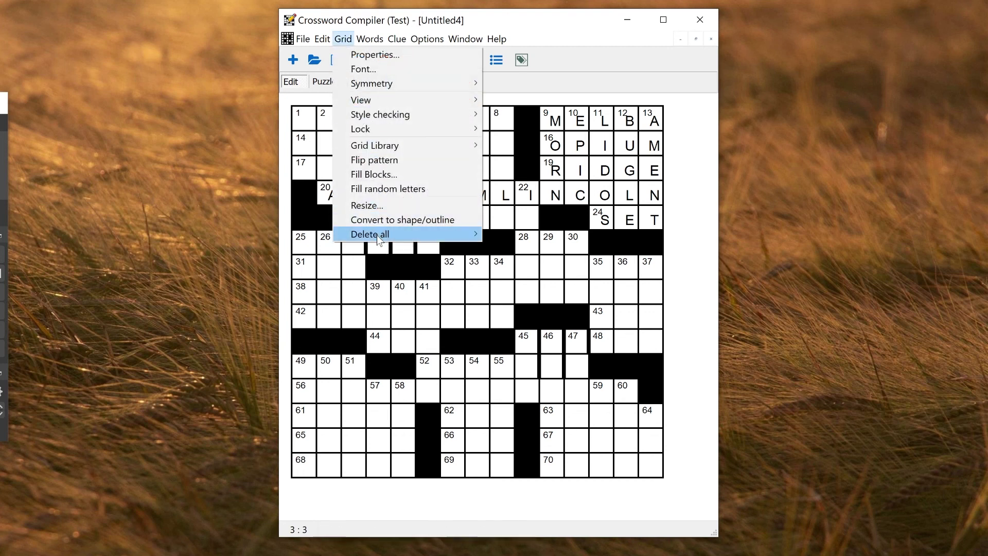
{"action": "mouse_move", "coordinate": [419, 236]}
{"action": "left_click", "coordinate": [542, 265]}
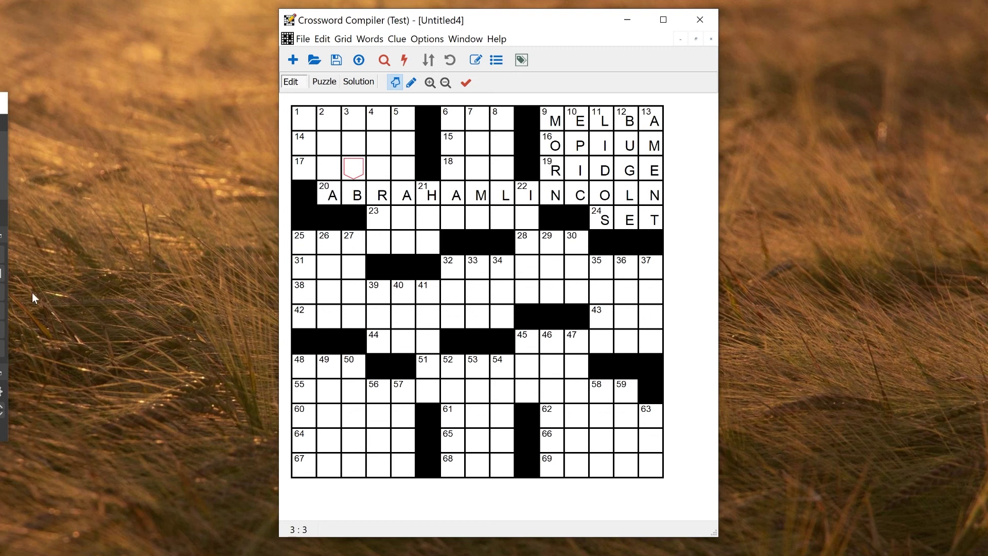
{"action": "left_click", "coordinate": [2, 276]}
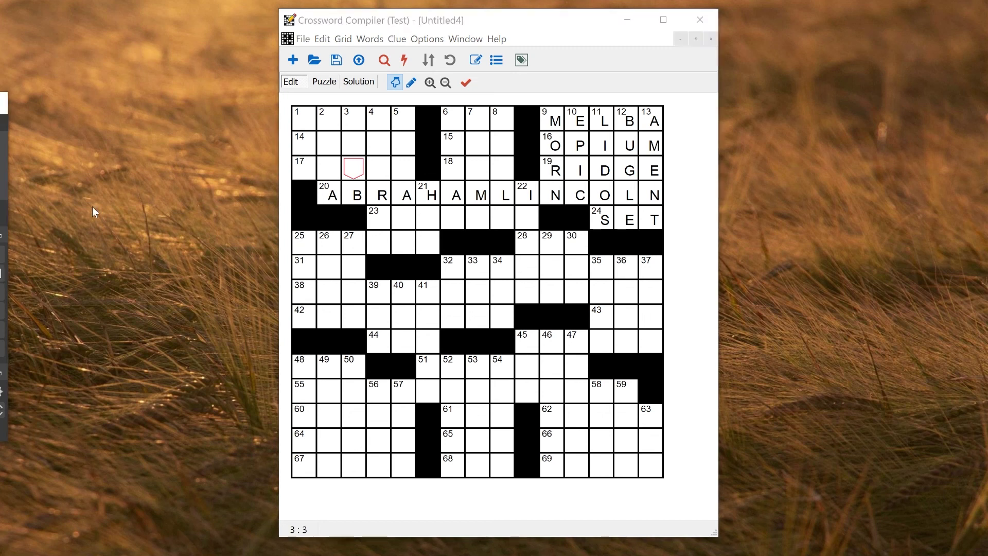